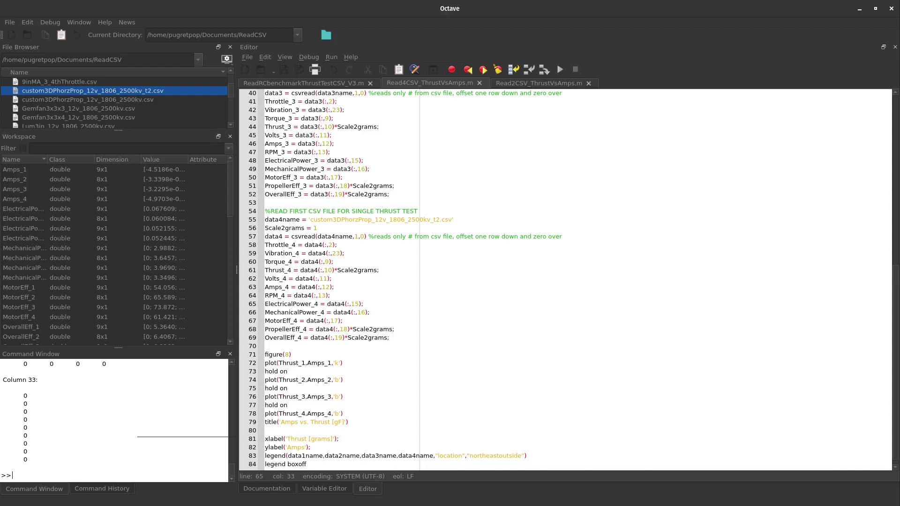
# Step: Switch to LibreOffice Calc showing the Gemfan3x3x3_12v_1806_2500kv.csv motor test data
pyautogui.hotkey('alt', 'Tab')
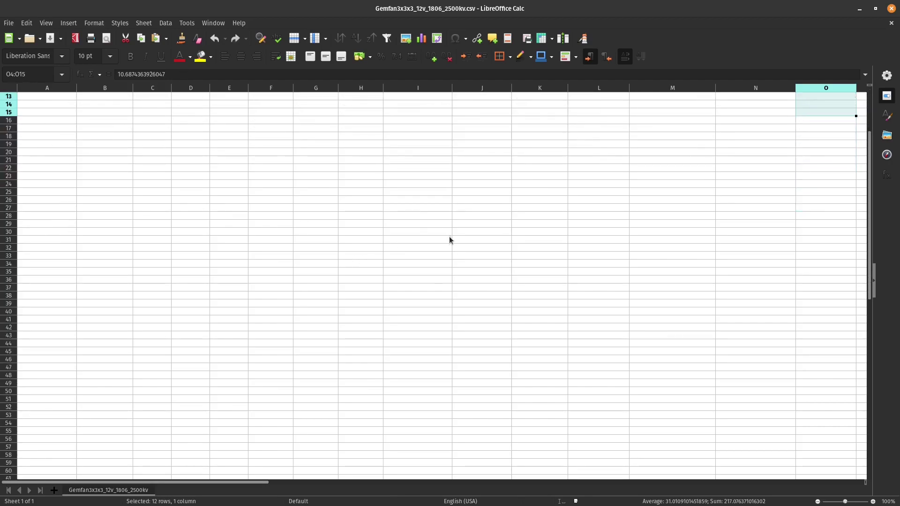
pyautogui.moveTo(220, 485); pyautogui.dragTo(179, 481)
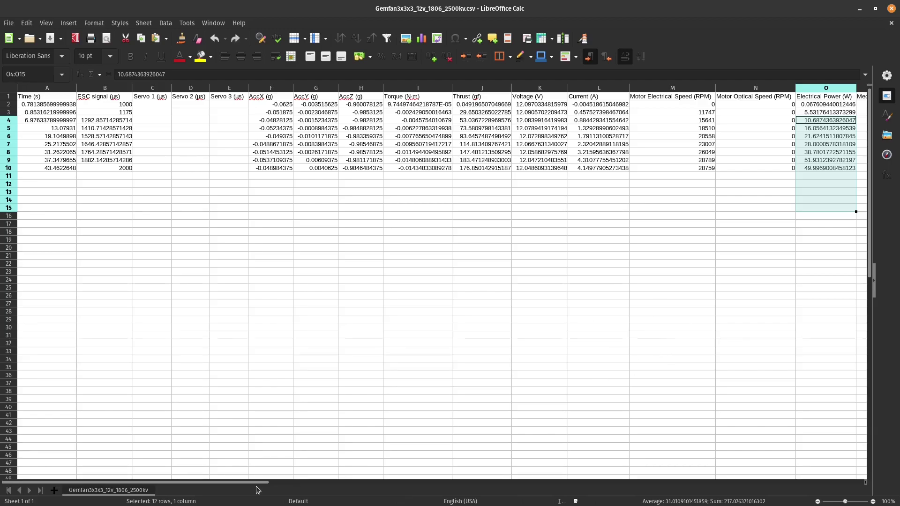
pyautogui.moveTo(259, 485); pyautogui.dragTo(353, 484)
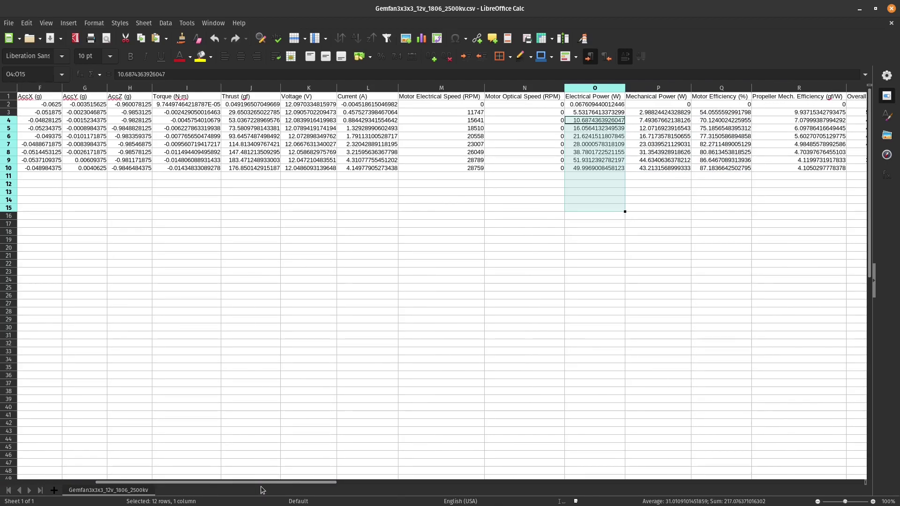
pyautogui.moveTo(265, 483); pyautogui.dragTo(173, 485)
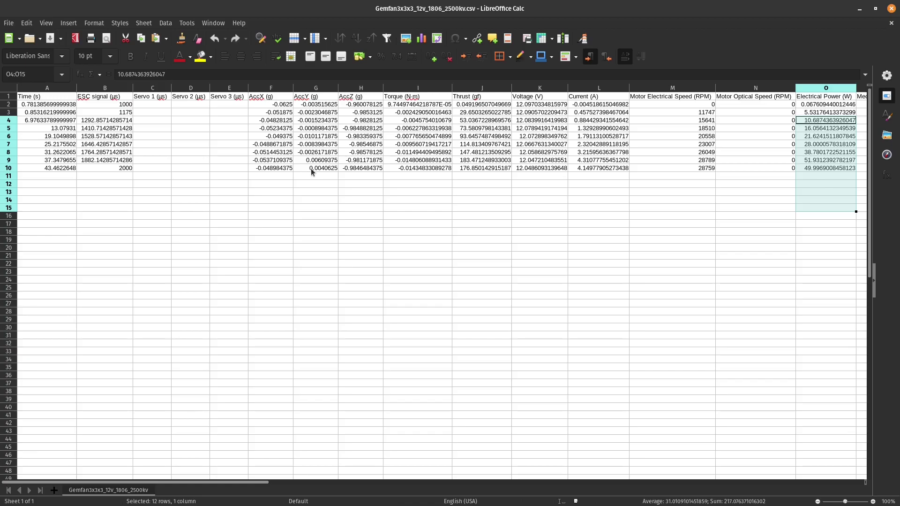
# Step: Open ReadRCbenchmarkThrustTestCSV_V3.m and review the first CSV file setup on lines 3–5
pyautogui.hotkey('alt', 'Tab')
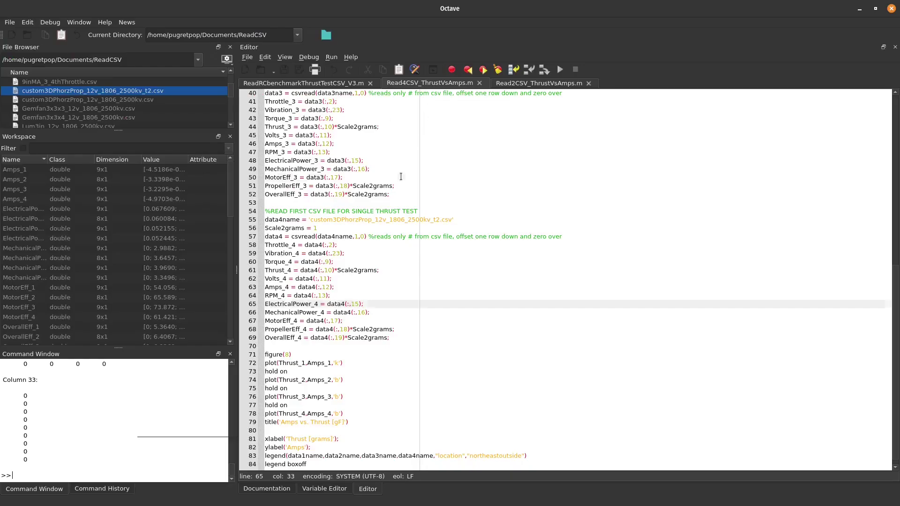
pyautogui.scroll(7, 410, 174)
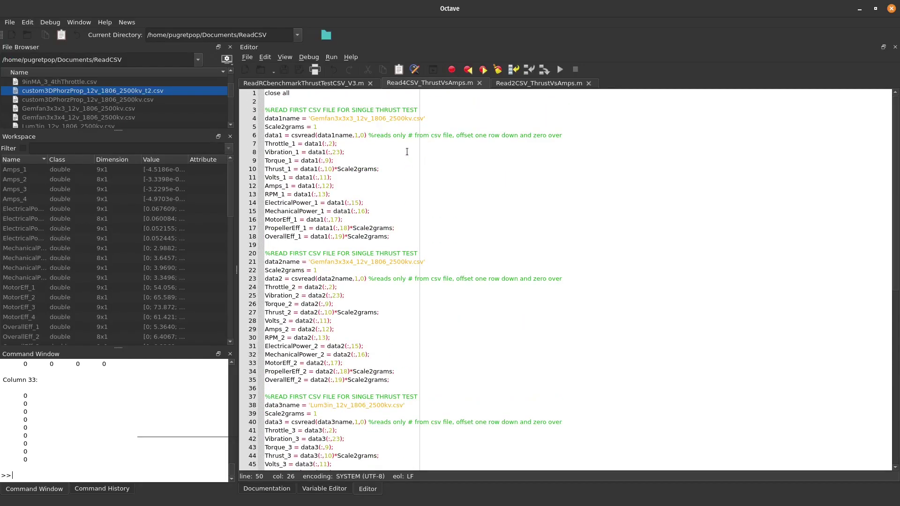
pyautogui.click(325, 83)
pyautogui.scroll(20, 380, 170)
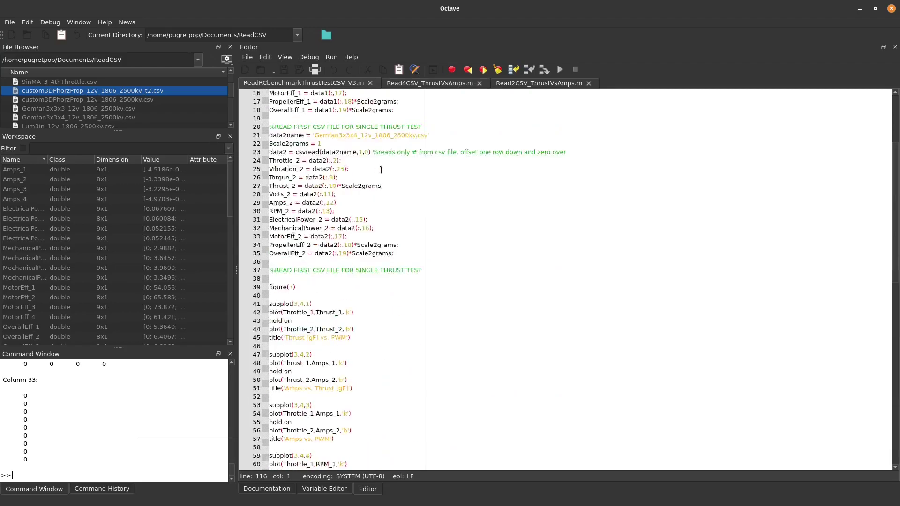
pyautogui.moveTo(424, 111); pyautogui.dragTo(526, 125)
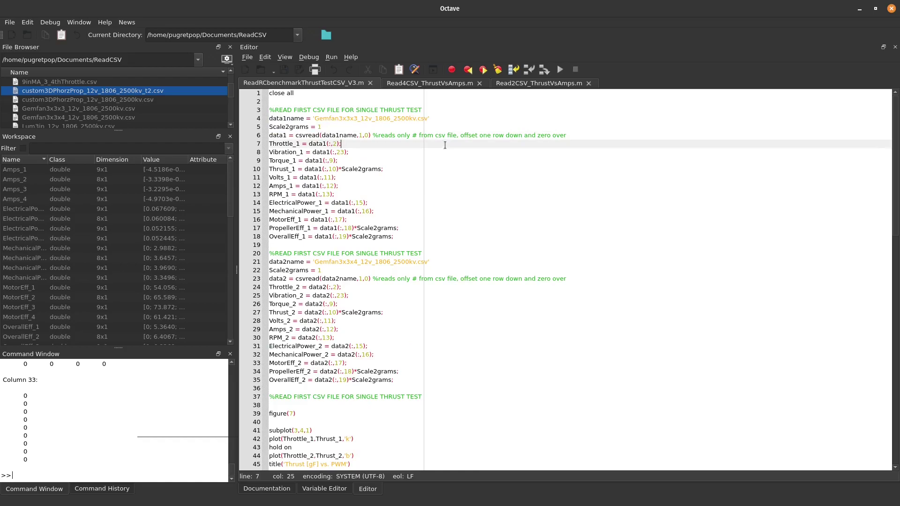
pyautogui.moveTo(429, 119); pyautogui.dragTo(307, 121)
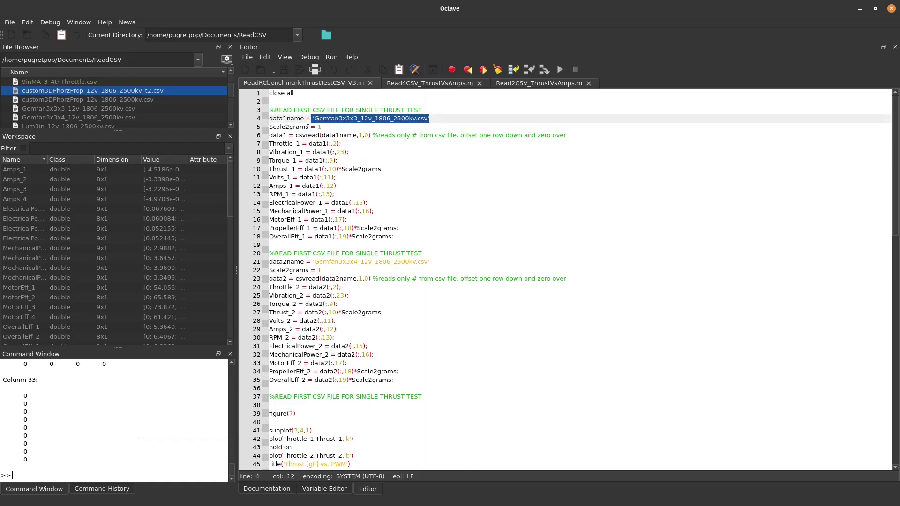
# Step: Review the second CSV file name on line 21 and its column assignments on lines 24–35
pyautogui.moveTo(436, 266); pyautogui.dragTo(238, 265)
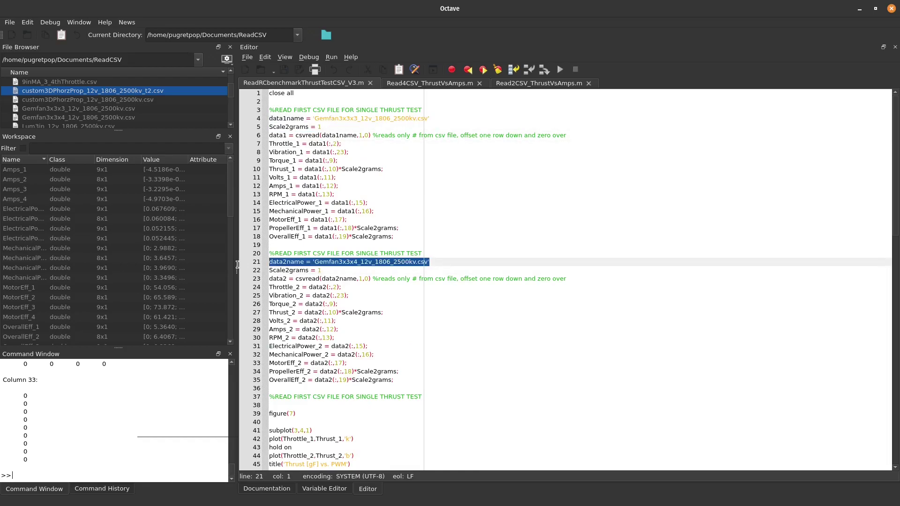
pyautogui.click(415, 331)
pyautogui.moveTo(407, 379); pyautogui.dragTo(196, 285)
pyautogui.click(375, 354)
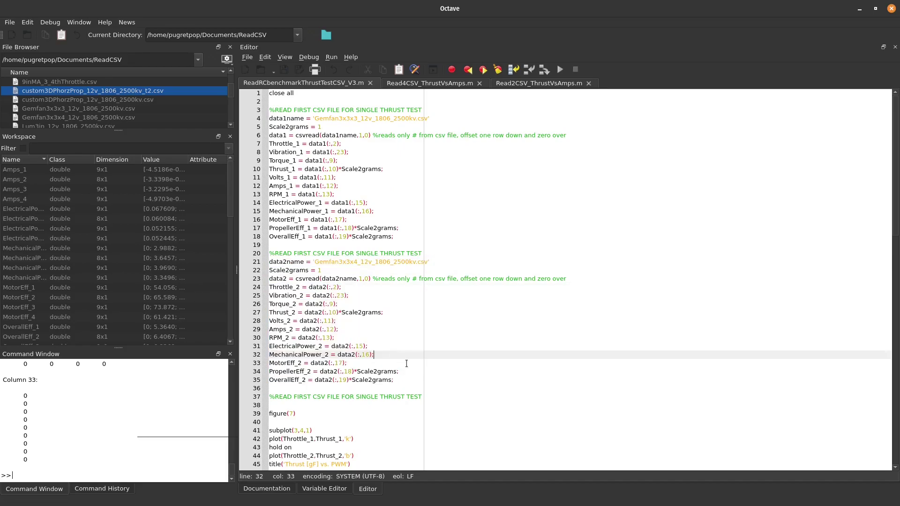
pyautogui.moveTo(412, 377); pyautogui.dragTo(268, 287)
# Step: Review the subplot code around lines 54 to 66
pyautogui.scroll(-8, 416, 335)
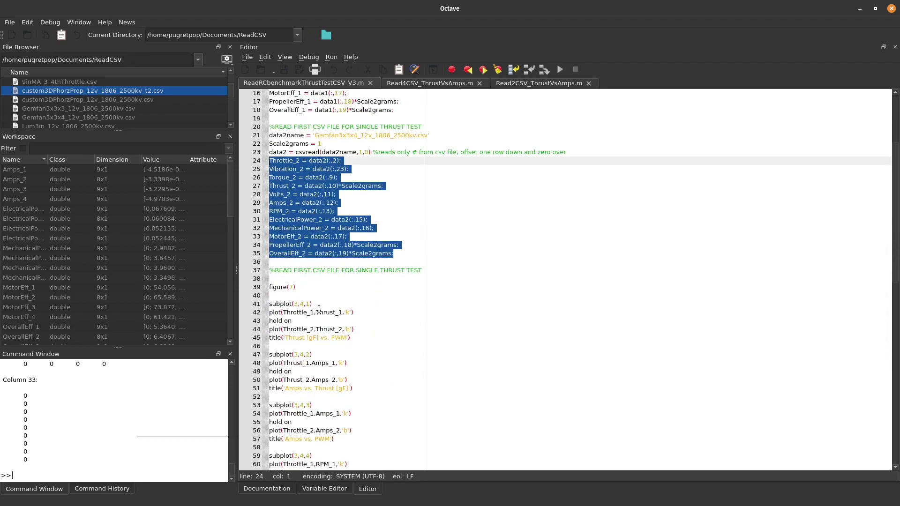
pyautogui.click(415, 335)
pyautogui.scroll(-8, 436, 334)
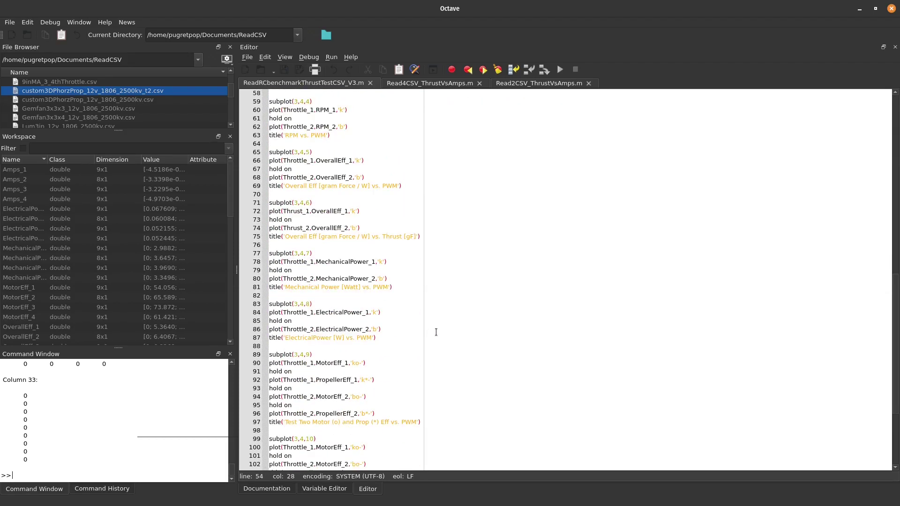
pyautogui.scroll(4, 456, 334)
pyautogui.click(456, 334)
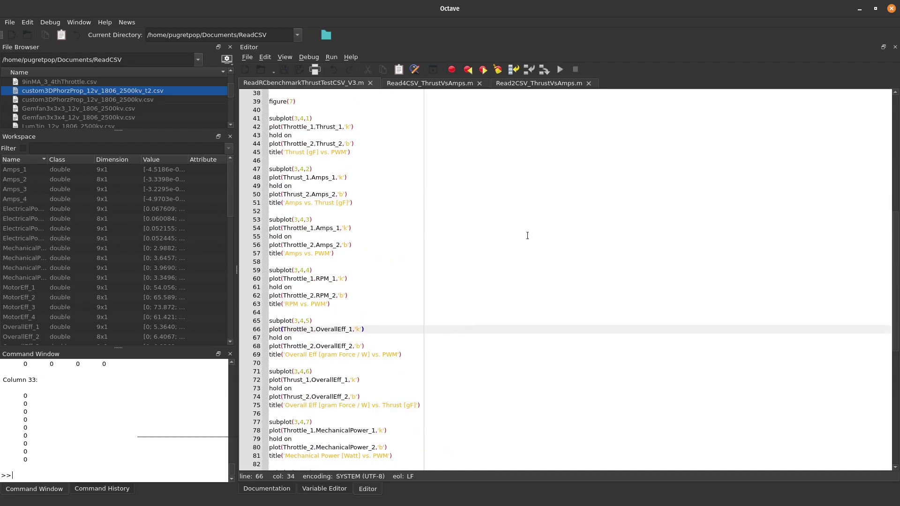
# Step: Run the V3 script and maximize Figure 7 to show all twelve comparison subplots
pyautogui.press('F5')
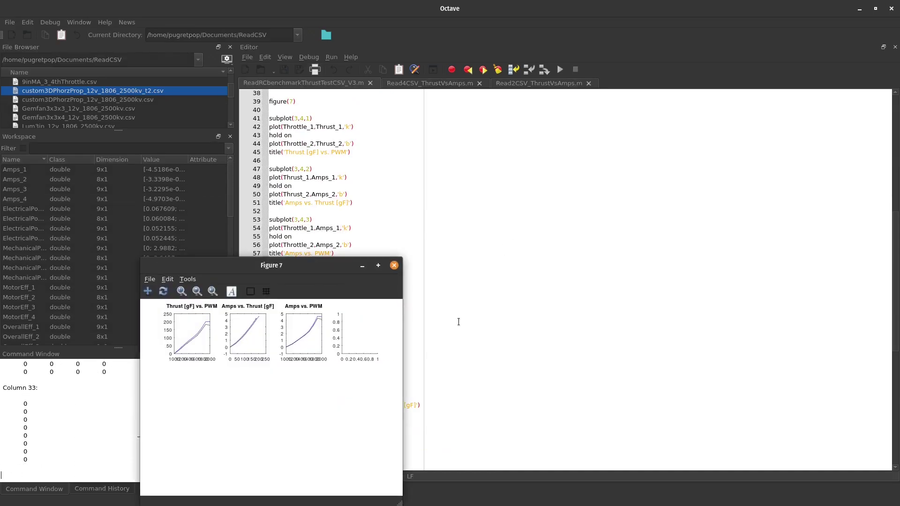
pyautogui.click(378, 265)
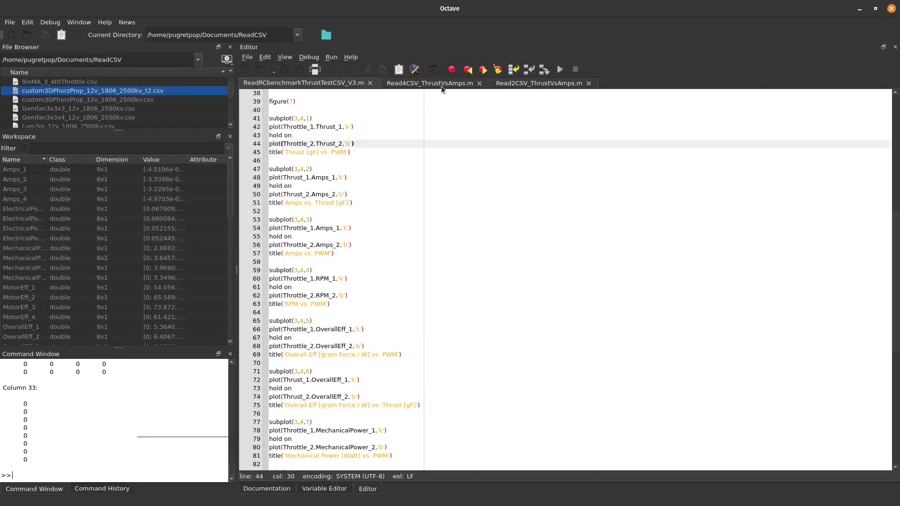
# Step: Run Read4CSV_ThrustVsAmps.m, view the four-file Amps vs. Thrust Figure 8 maximized, then close it
pyautogui.click(440, 86)
pyautogui.click(446, 158)
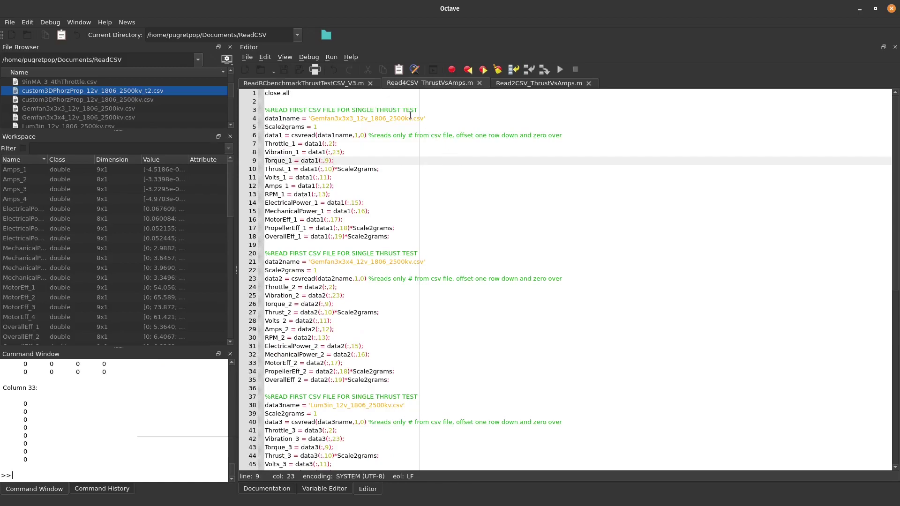
pyautogui.press('F5')
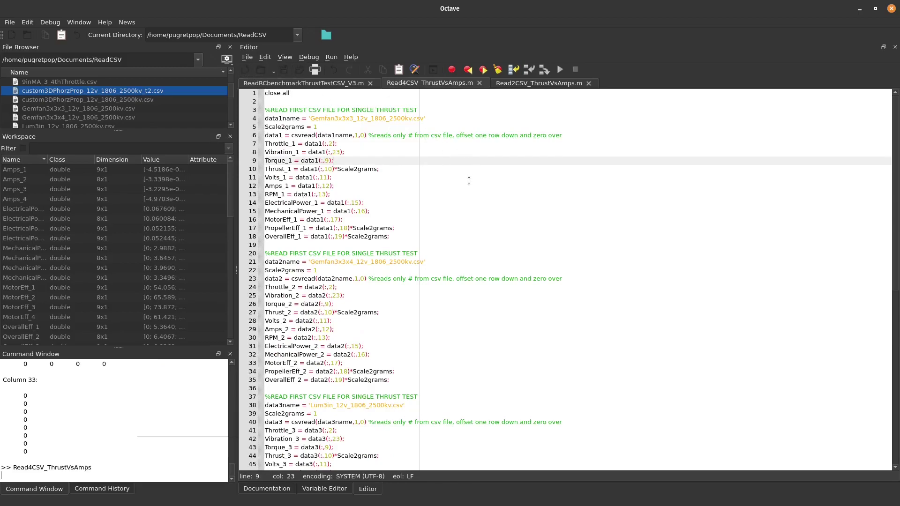
pyautogui.click(377, 265)
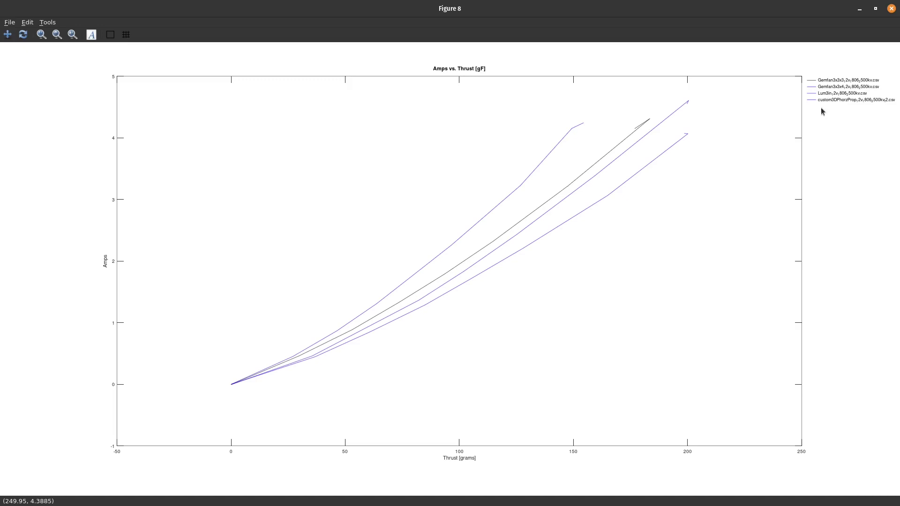
pyautogui.click(891, 9)
# Step: Open Read2CSV_ThrustVsAmps.m, review lines 16–22, and run it to draw Figure 8
pyautogui.click(536, 87)
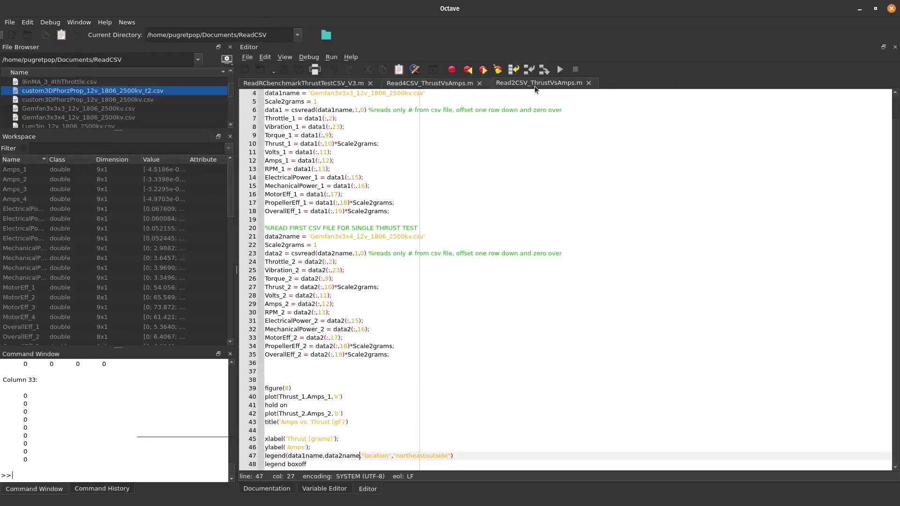
pyautogui.click(473, 194)
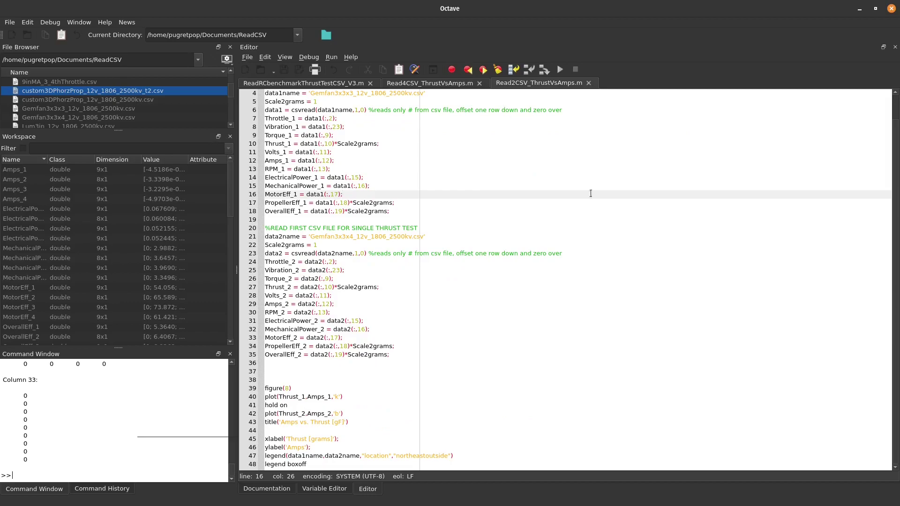
pyautogui.click(659, 246)
pyautogui.press('F5')
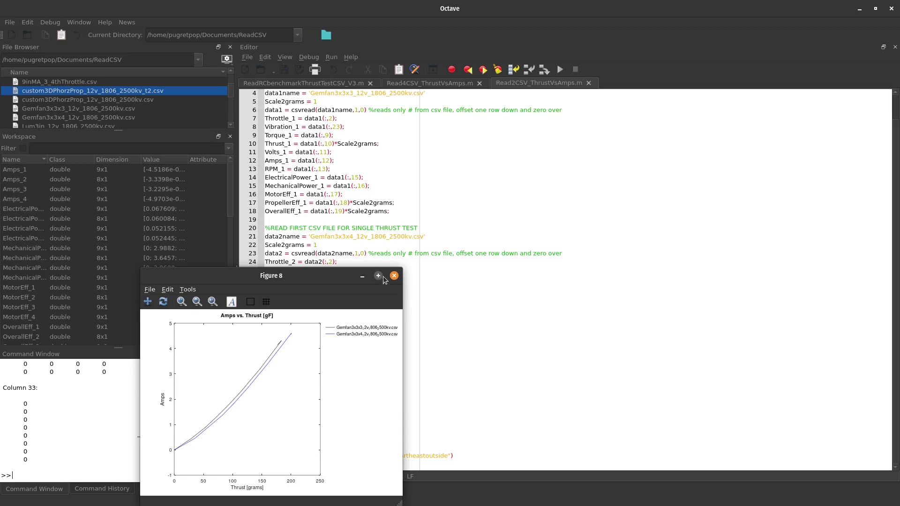
pyautogui.click(445, 268)
# Step: Check the second data file name on line 21, rerun, view the plot maximized, then close it
pyautogui.moveTo(435, 233); pyautogui.dragTo(299, 236)
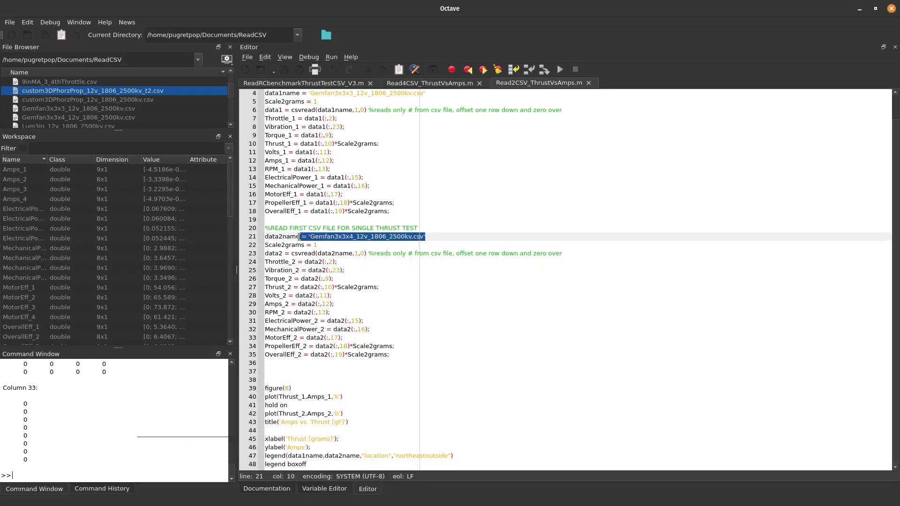
pyautogui.click(410, 167)
pyautogui.press('F5')
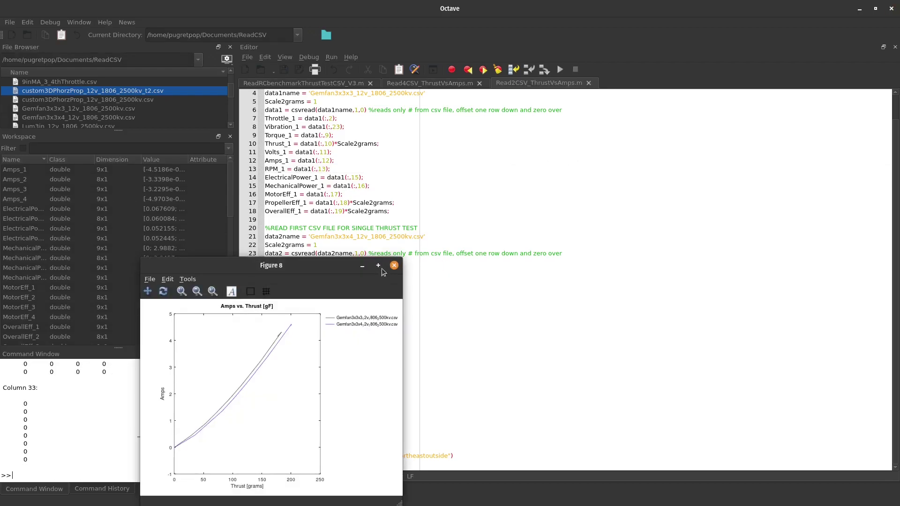
pyautogui.click(378, 266)
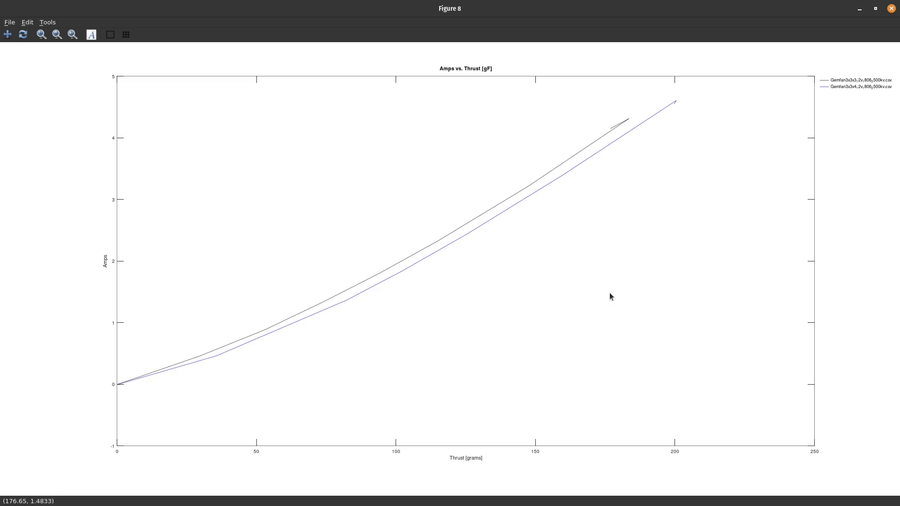
pyautogui.click(892, 10)
pyautogui.click(604, 218)
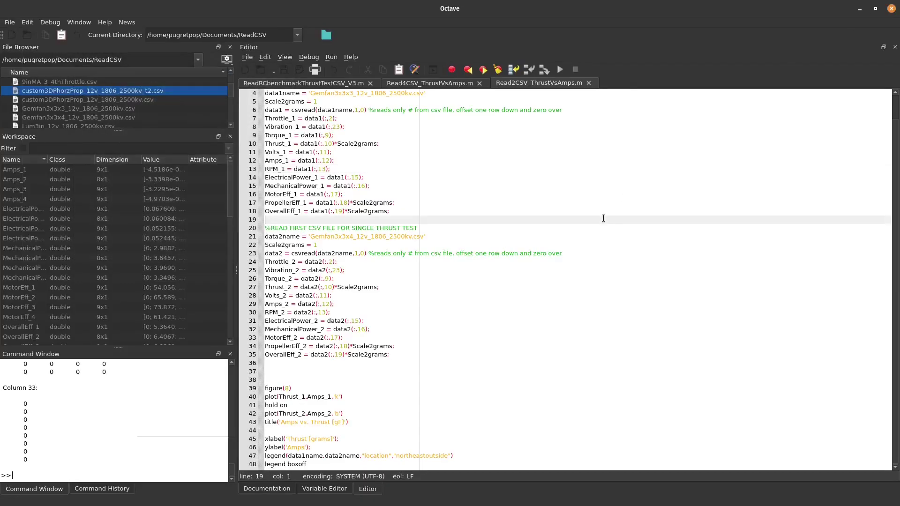
pyautogui.click(340, 368)
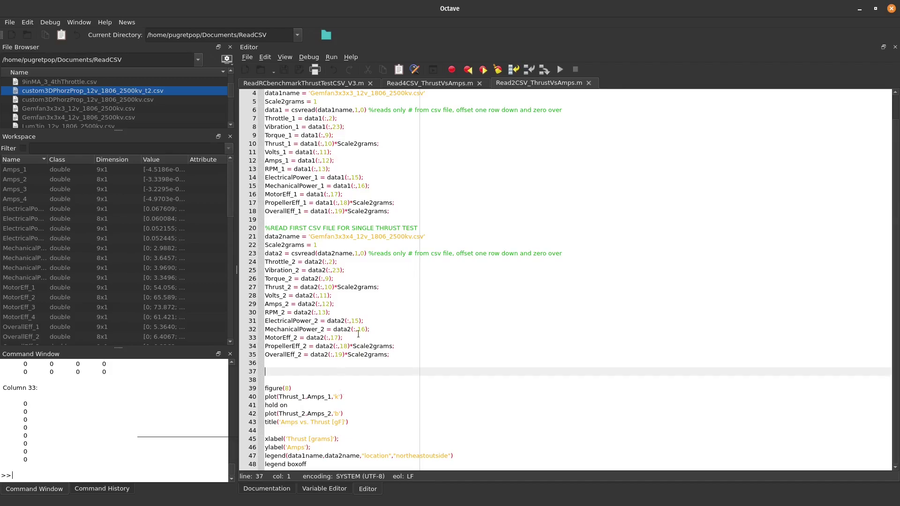
pyautogui.click(448, 86)
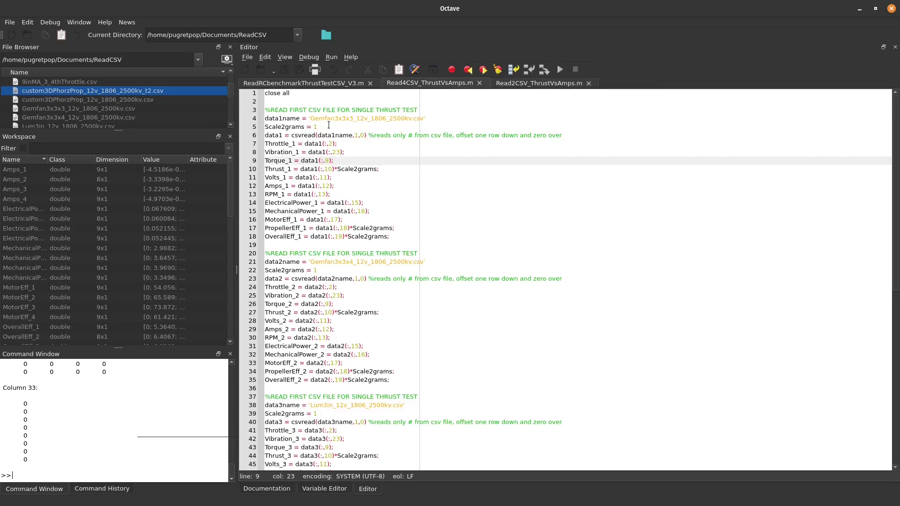
pyautogui.moveTo(328, 126); pyautogui.dragTo(243, 126)
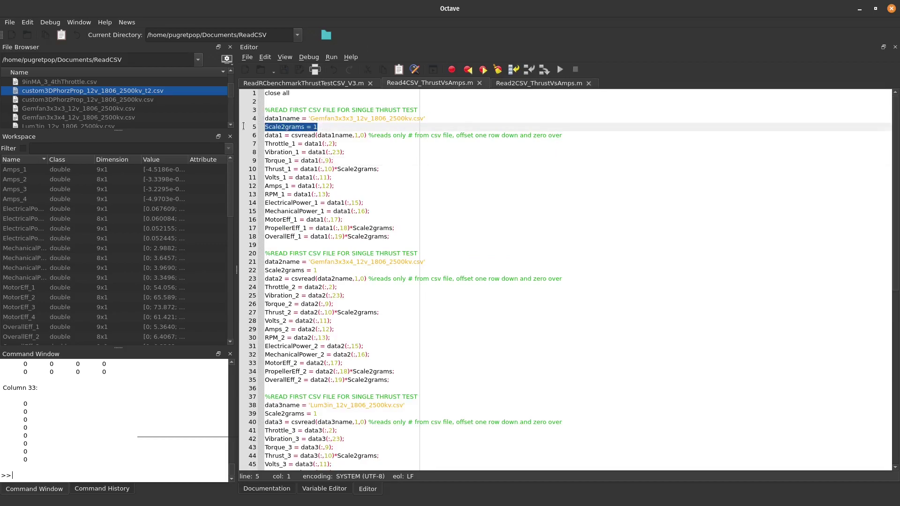
pyautogui.click(331, 137)
pyautogui.moveTo(318, 127); pyautogui.dragTo(255, 126)
pyautogui.click(389, 169)
pyautogui.moveTo(317, 126); pyautogui.dragTo(257, 125)
pyautogui.click(328, 169)
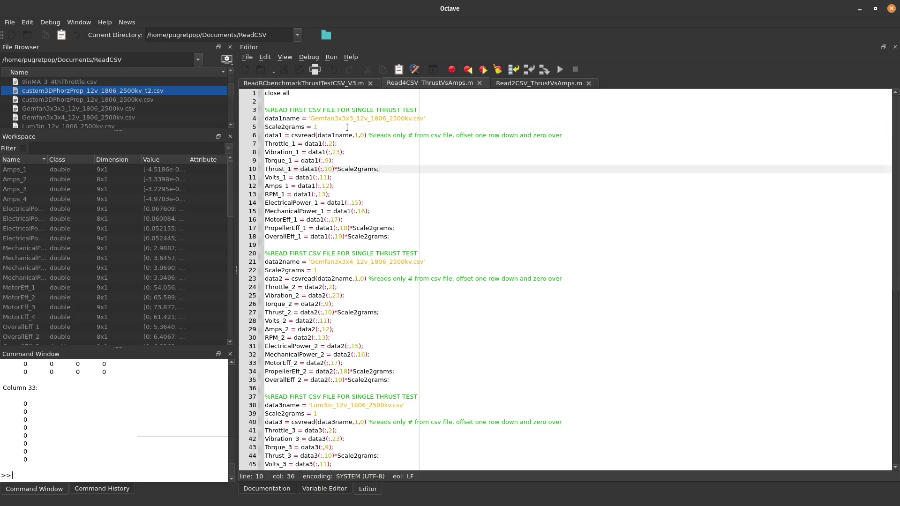
pyautogui.moveTo(265, 126); pyautogui.dragTo(266, 110)
pyautogui.click(315, 152)
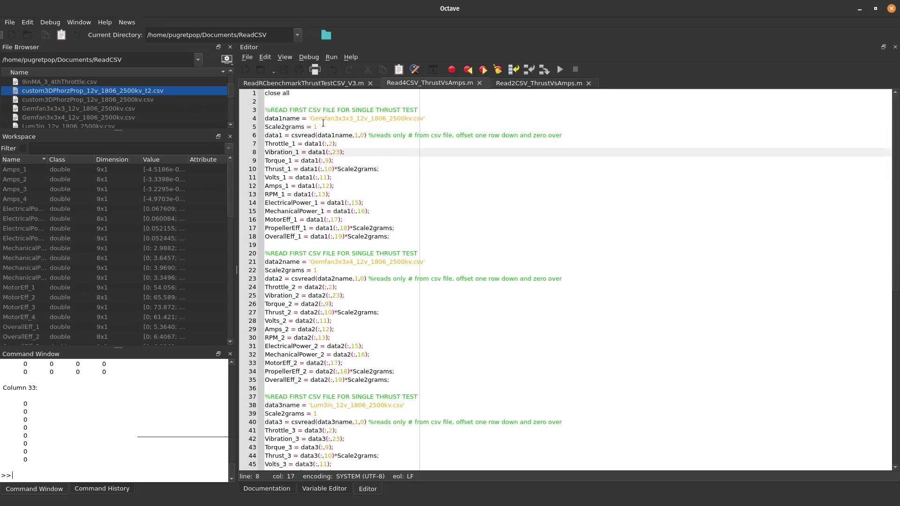
pyautogui.moveTo(318, 126); pyautogui.dragTo(263, 127)
pyautogui.click(279, 135)
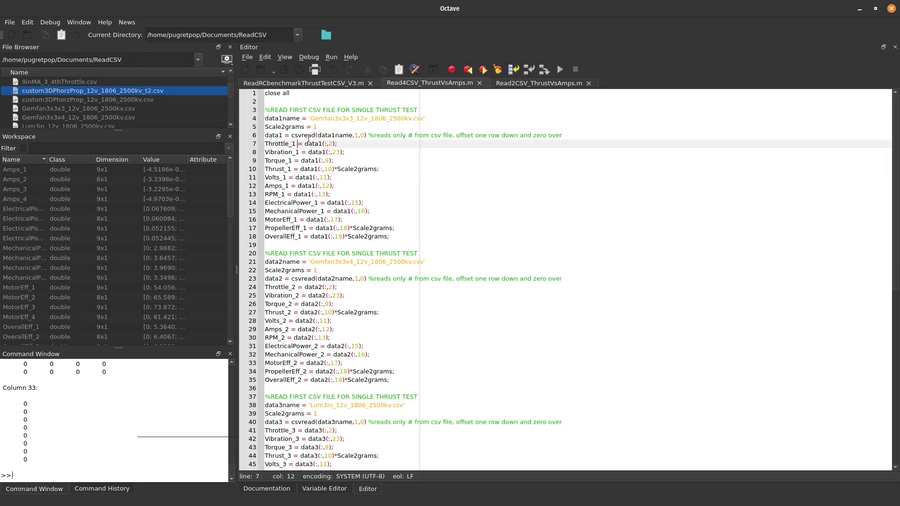
pyautogui.moveTo(318, 127); pyautogui.dragTo(265, 118)
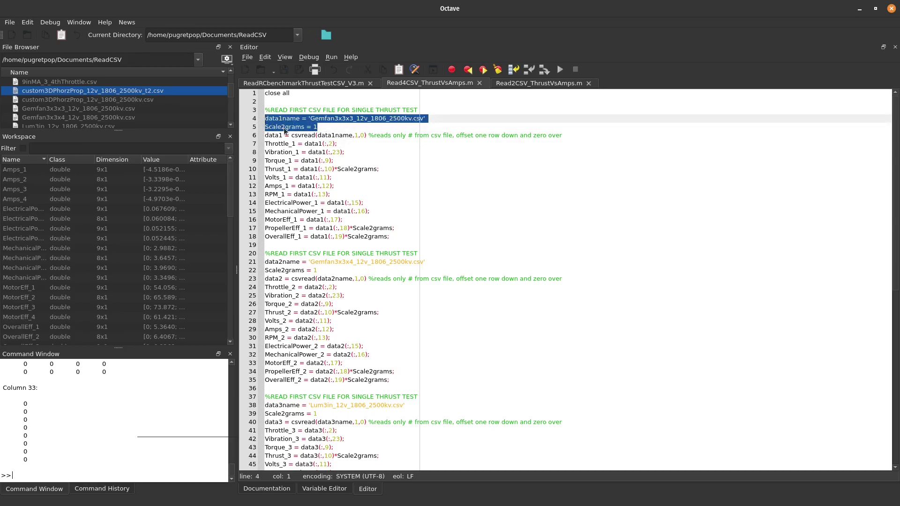
pyautogui.click(338, 176)
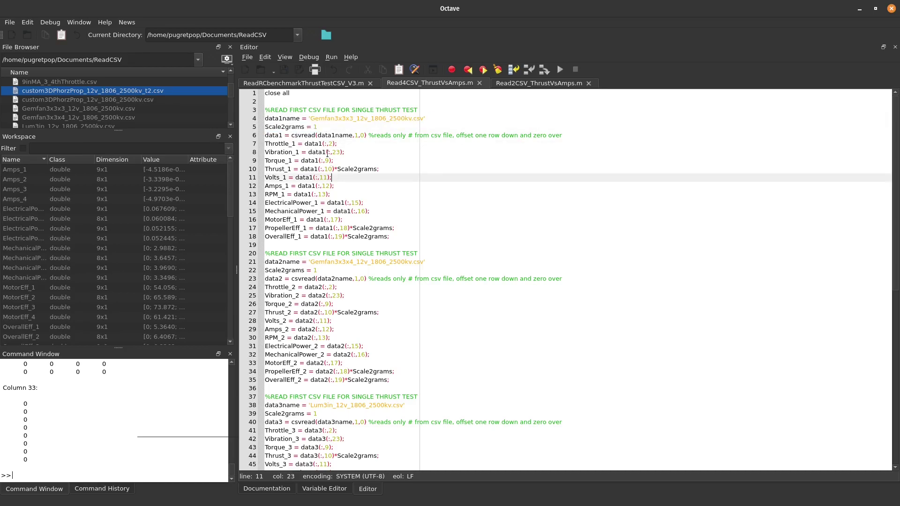
pyautogui.click(548, 83)
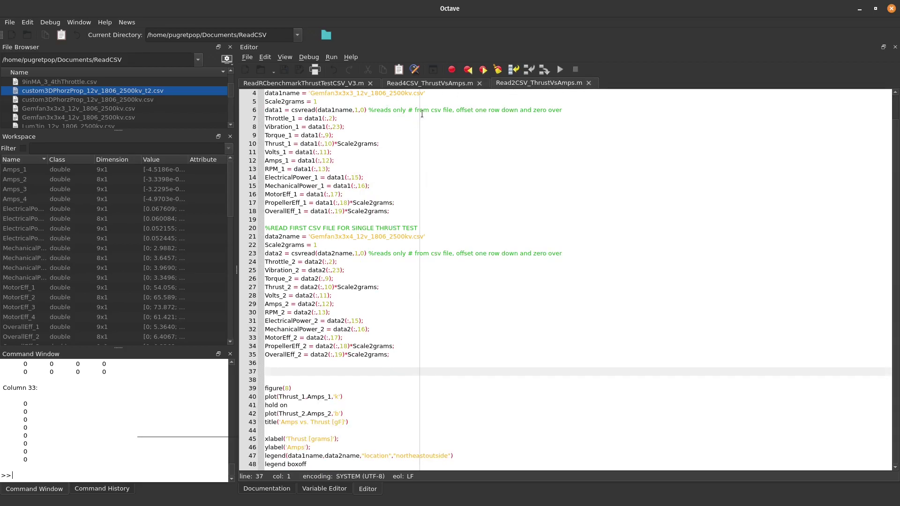
pyautogui.click(495, 168)
pyautogui.scroll(1, 496, 170)
pyautogui.scroll(-1, 495, 170)
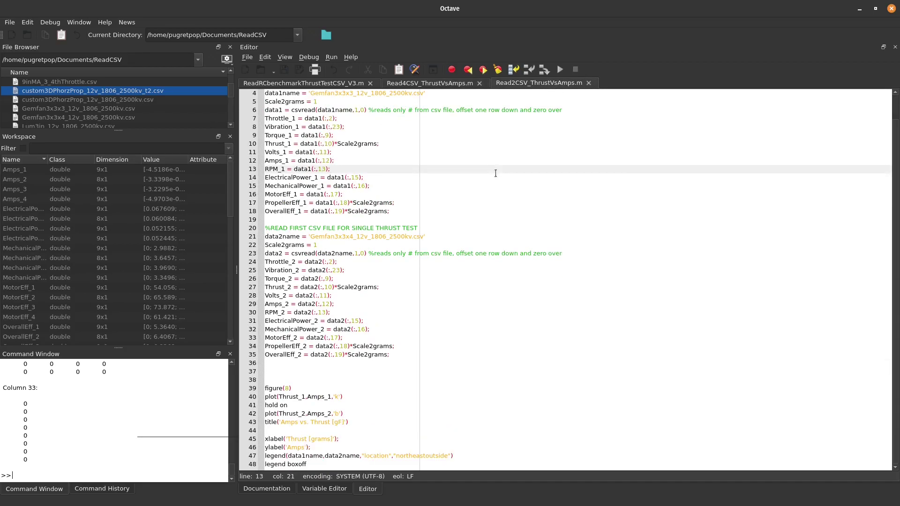
pyautogui.click(416, 403)
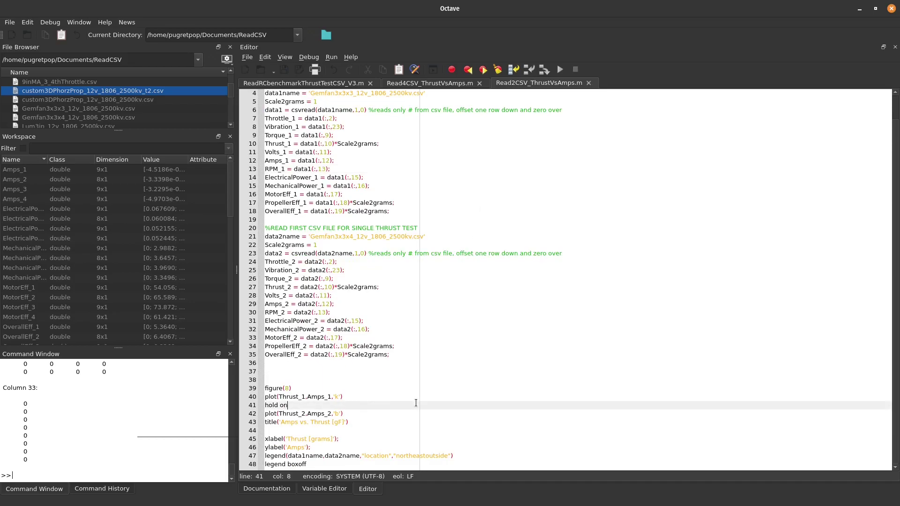
pyautogui.scroll(1, 417, 394)
pyautogui.scroll(-1, 412, 387)
pyautogui.scroll(1, 318, 435)
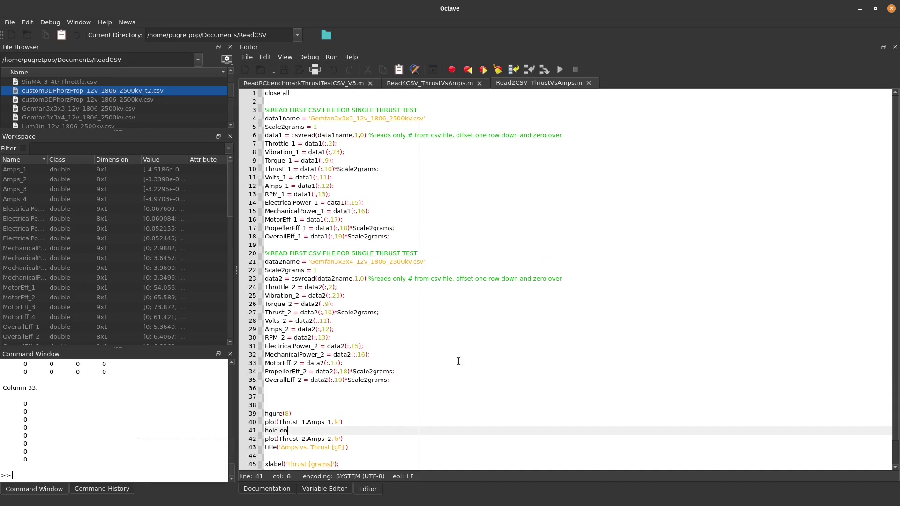
pyautogui.click(603, 338)
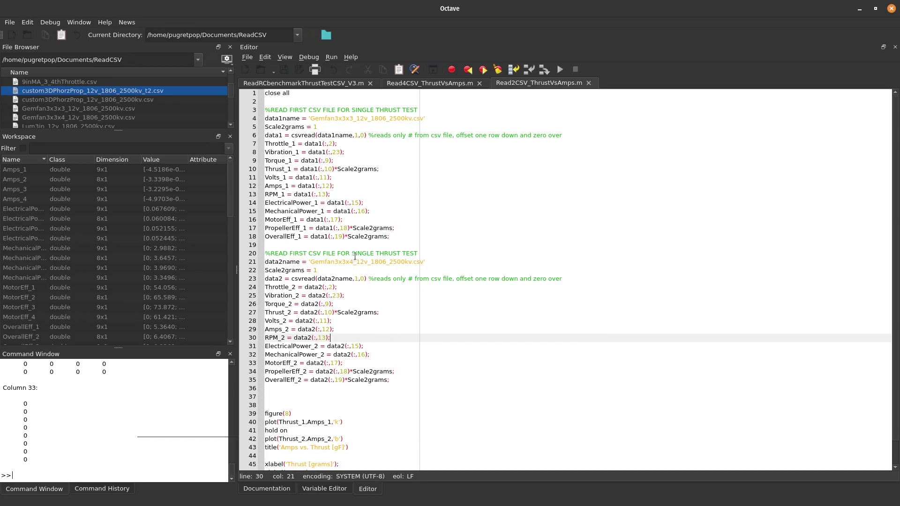
pyautogui.click(377, 242)
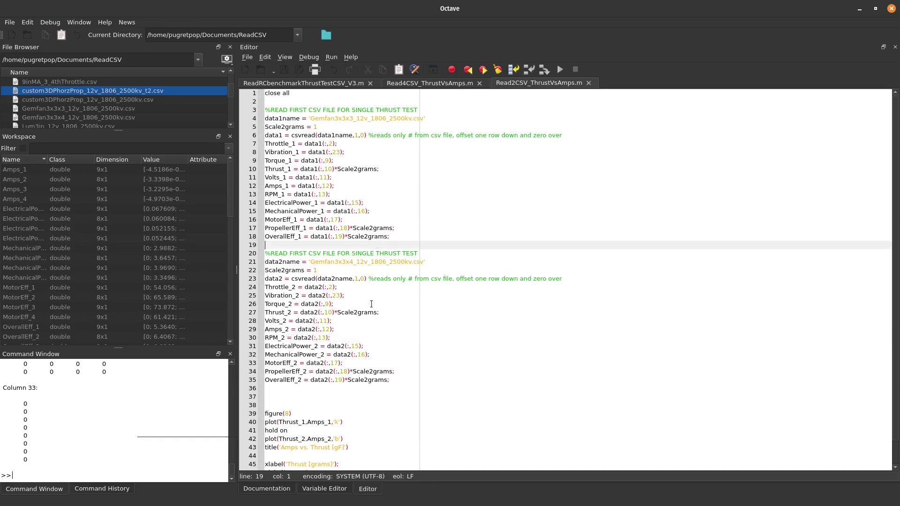
pyautogui.scroll(-1, 375, 281)
pyautogui.scroll(1, 371, 319)
pyautogui.scroll(-1, 371, 318)
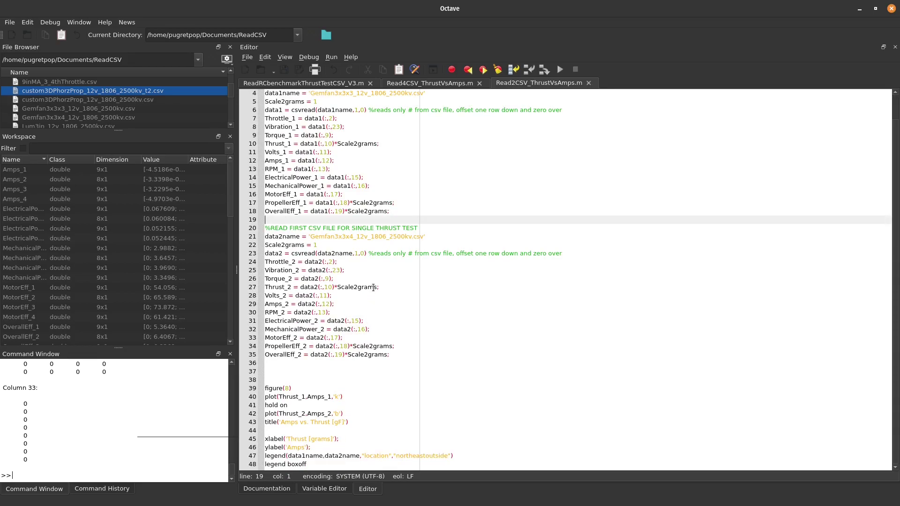
pyautogui.click(396, 356)
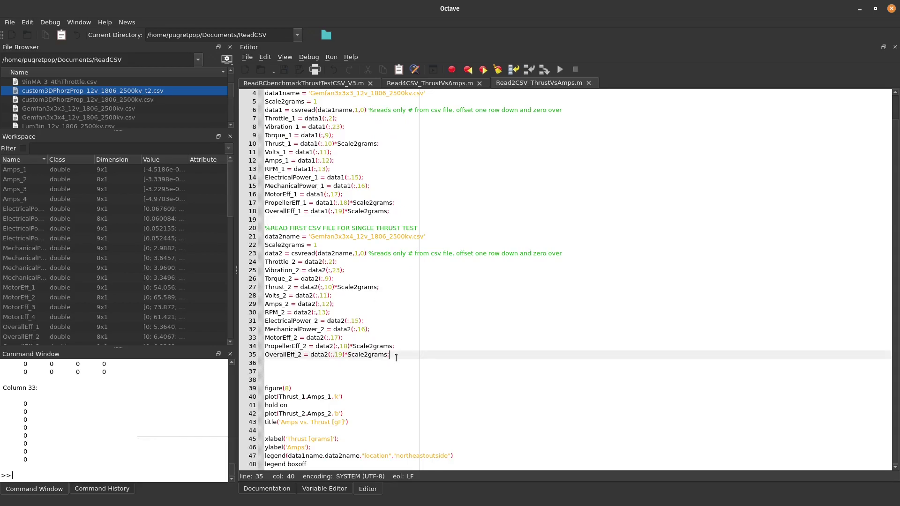
pyautogui.scroll(1, 443, 261)
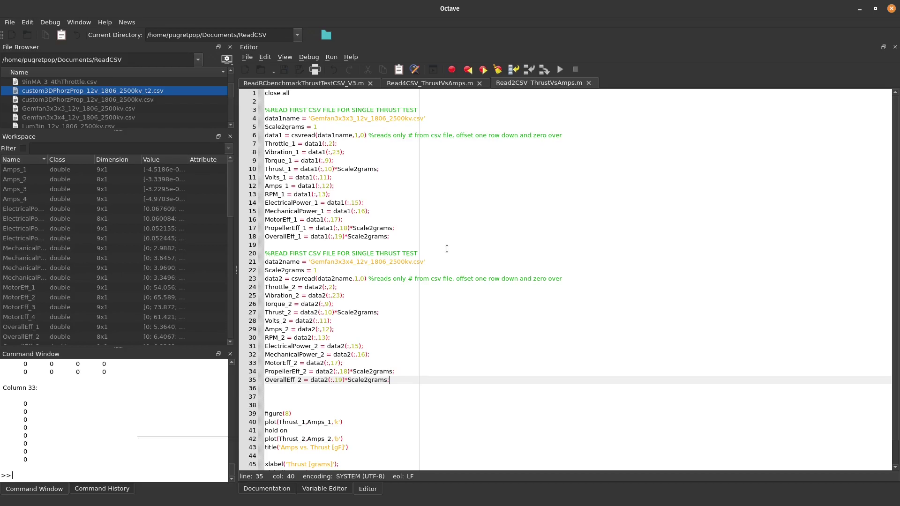
pyautogui.click(419, 270)
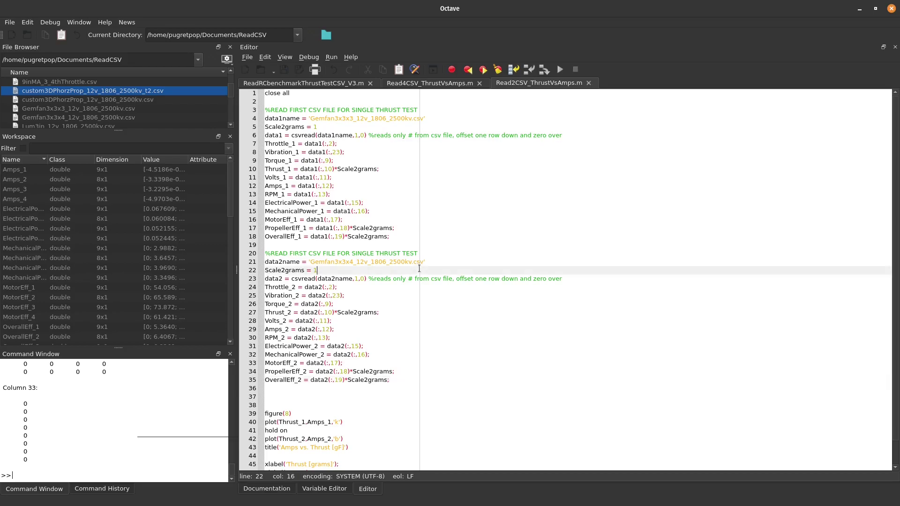